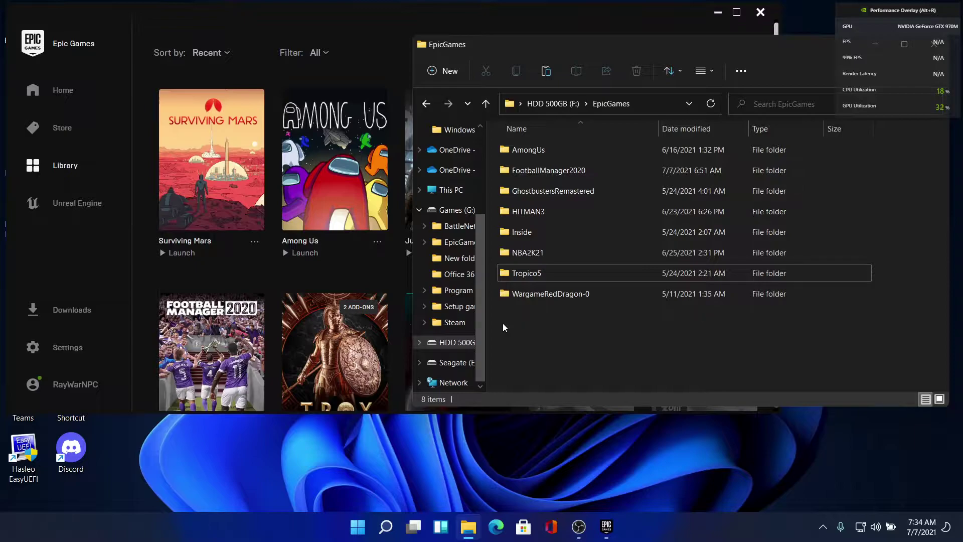
Step: Locate the existing Tropico5 folder in F:\EpicGames and look over the game library in the Epic Games Launcher
mouse_move(568, 274)
click(580, 275)
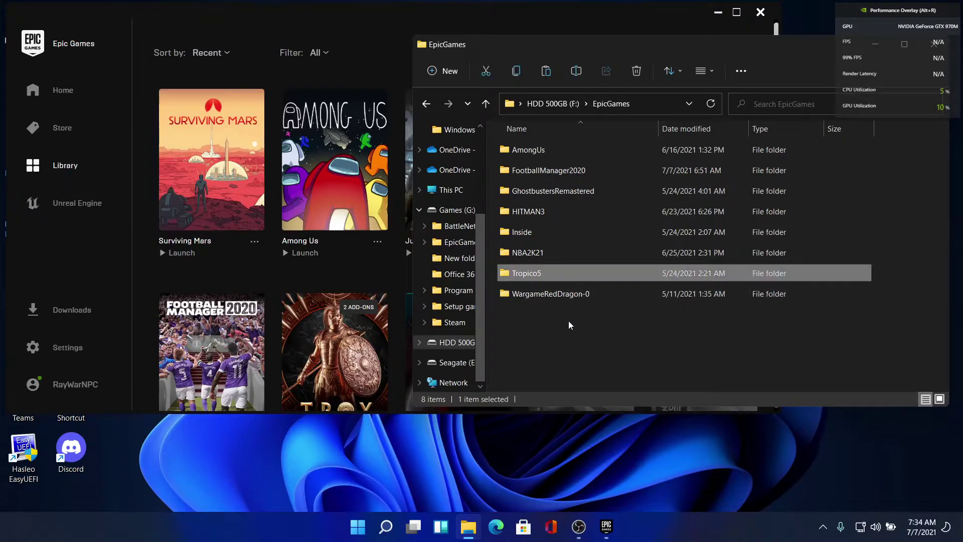
click(341, 274)
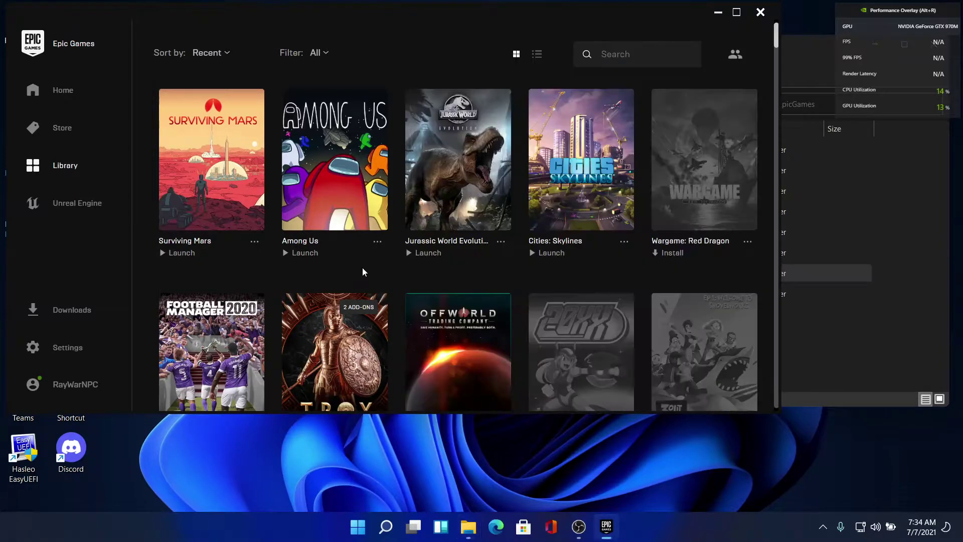
scroll(371, 271, down, 5)
scroll(378, 275, up, 5)
click(820, 356)
click(597, 275)
click(560, 279)
click(542, 277)
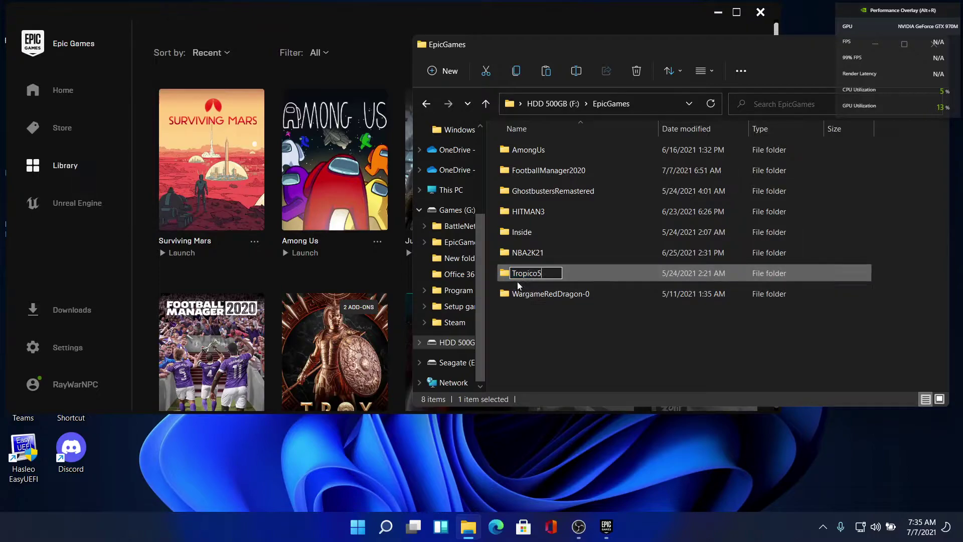
key(Return)
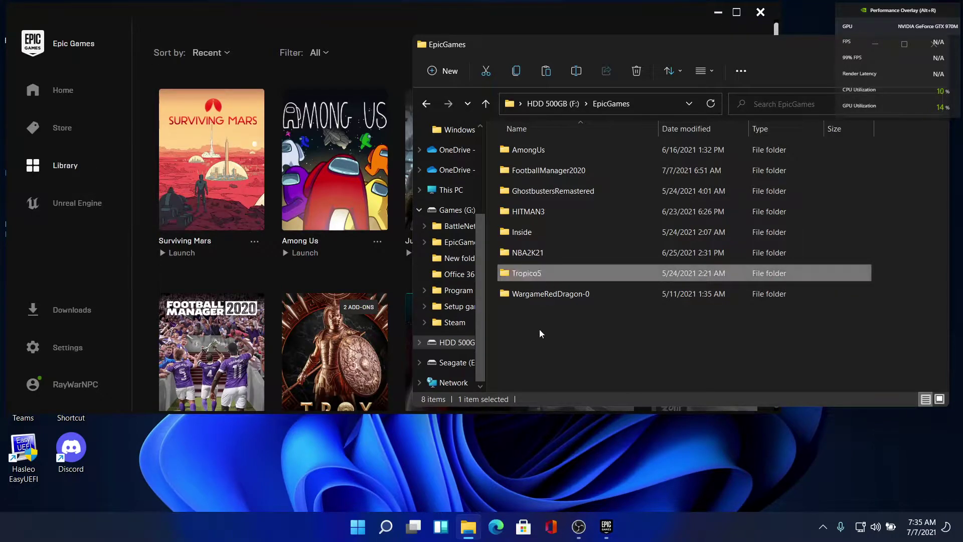
Step: Check the contents of the existing Tropico5 folder, and rename that folder in EpicGames to Tropico5123456
double_click(544, 275)
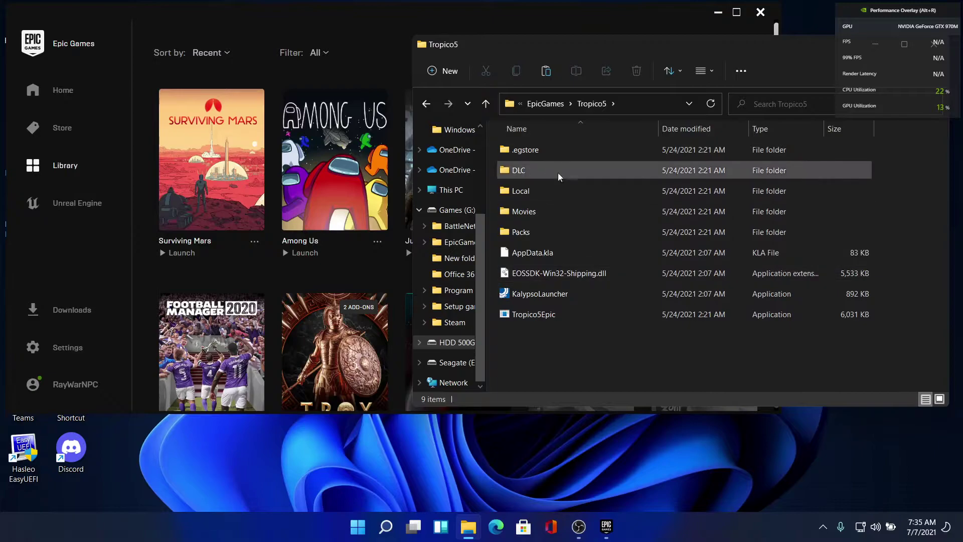
click(428, 103)
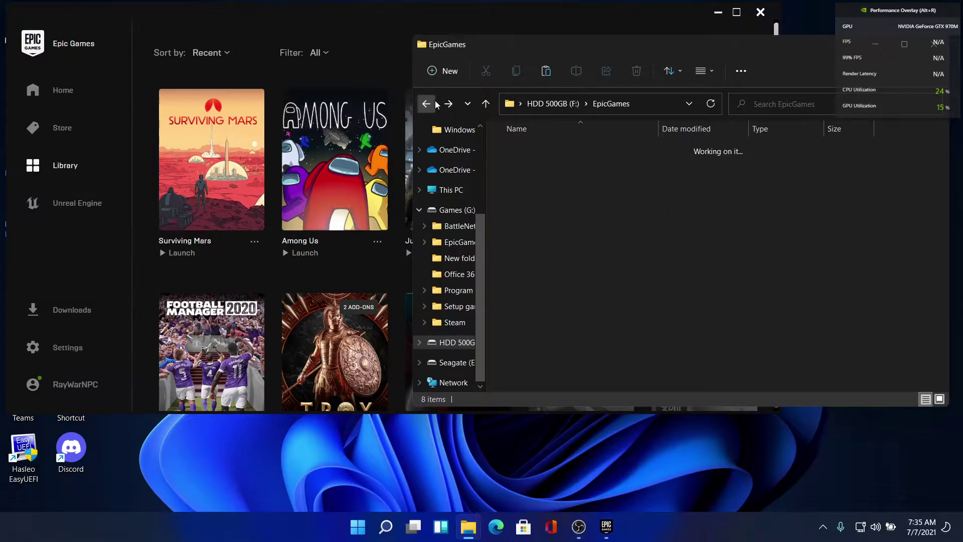
key(F2)
key(End)
text(0)
key(BackSpace)
text(123456)
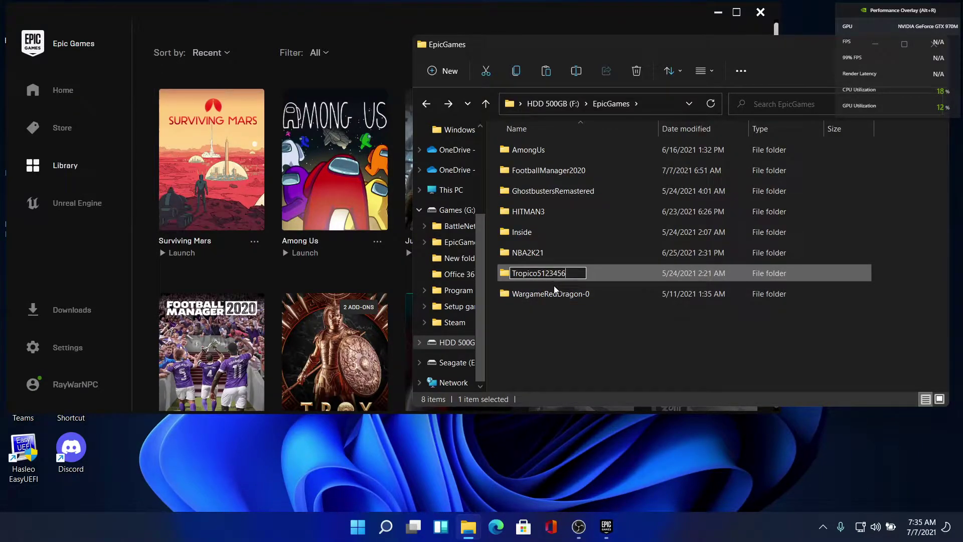
key(Return)
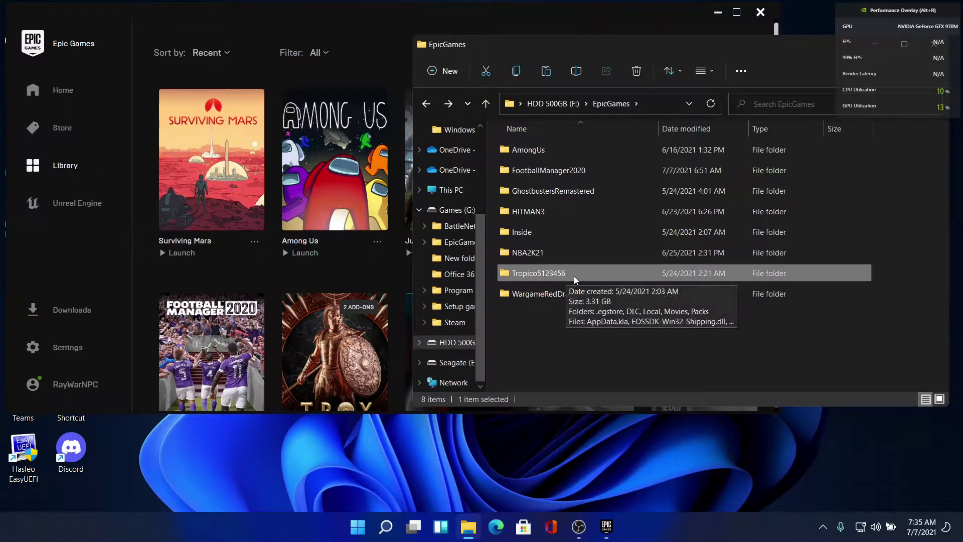
click(505, 323)
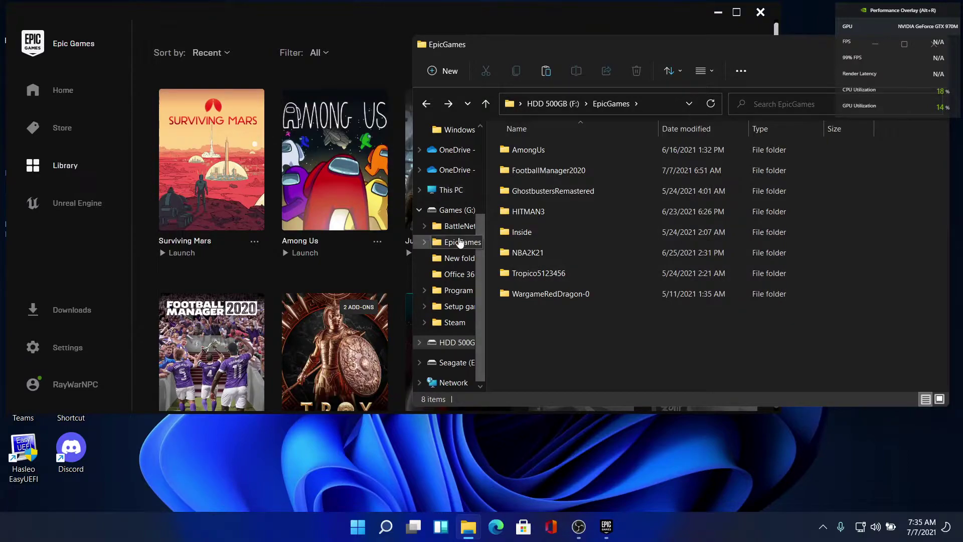
Step: Switch to the Epic Games Launcher, search the library for "trop" and open the install options for Tropico 5
click(352, 264)
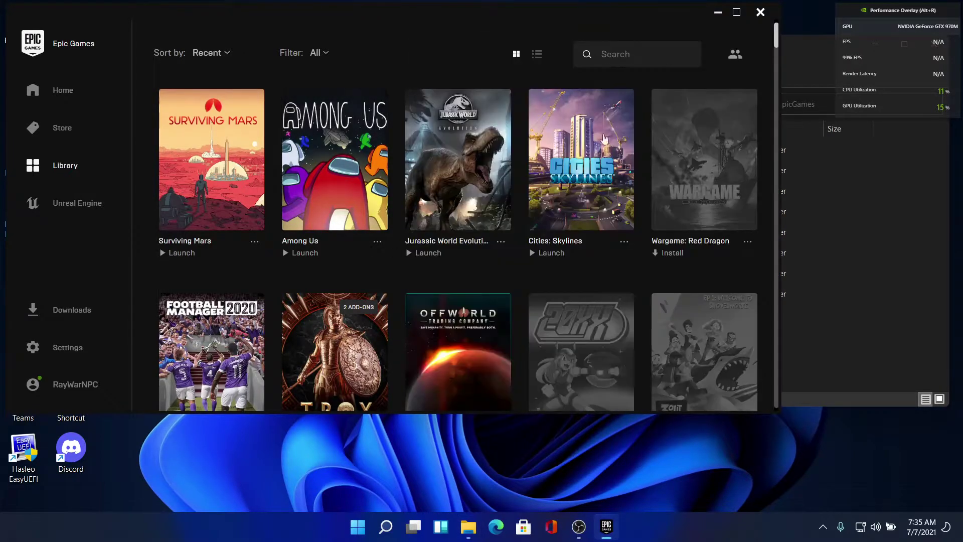
click(654, 58)
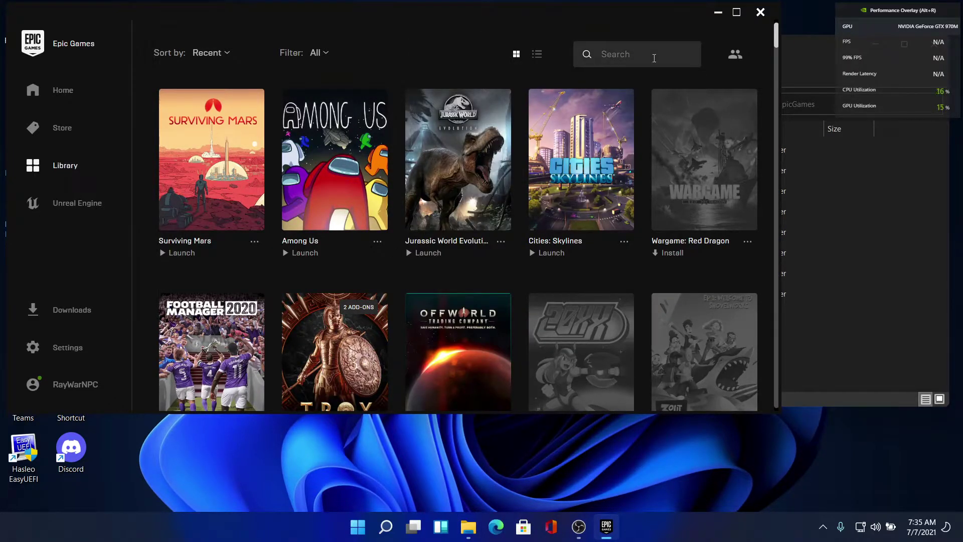
text(trop)
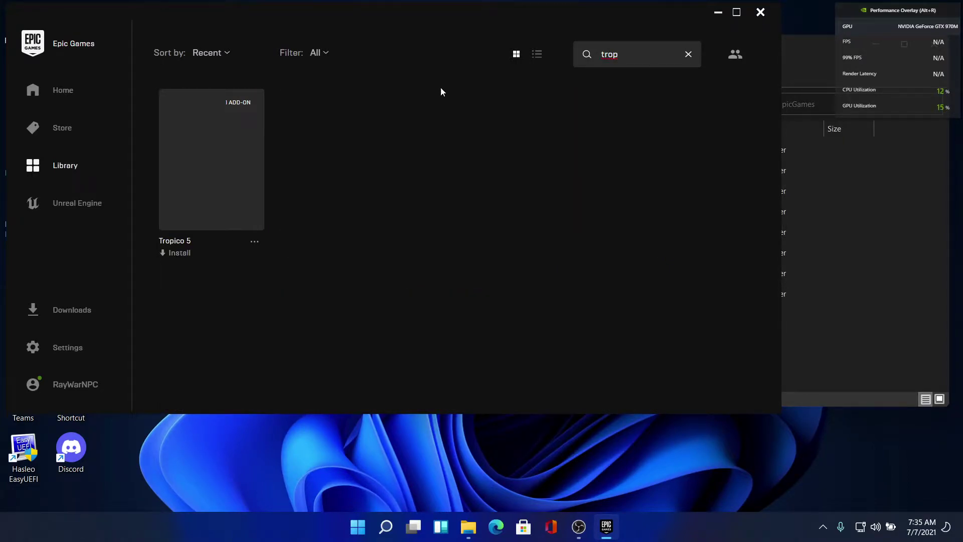
click(203, 185)
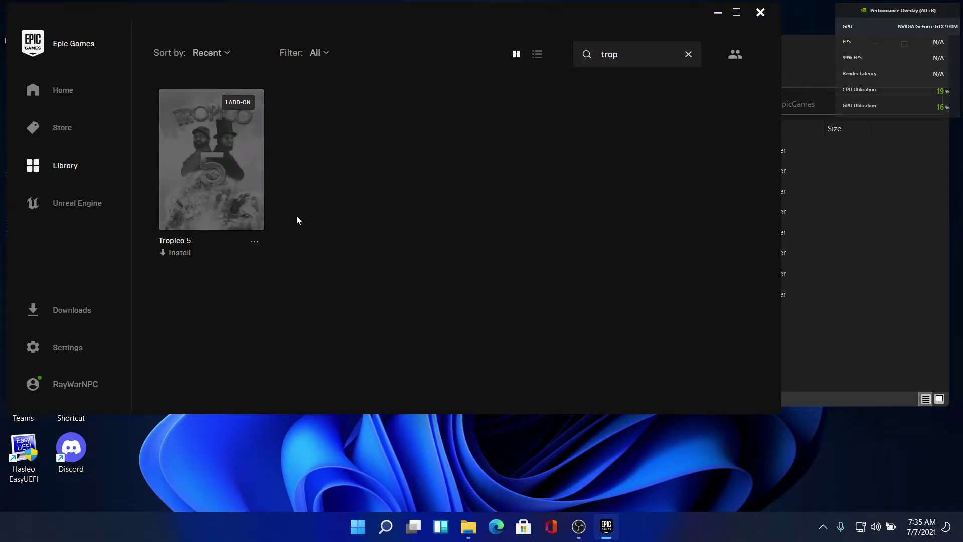
Step: Copy the F:\EpicGames path from File Explorer and set it as the install folder for Tropico 5
click(873, 373)
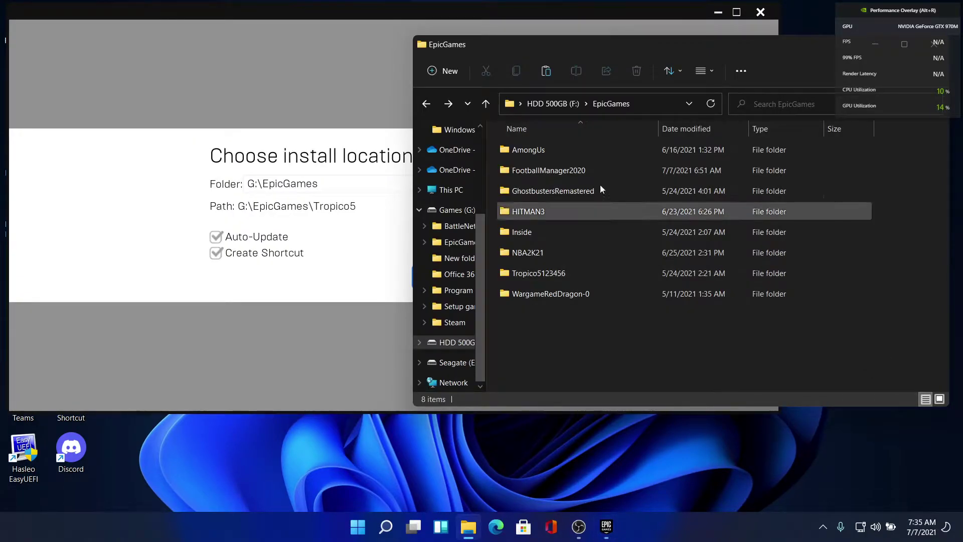
click(638, 105)
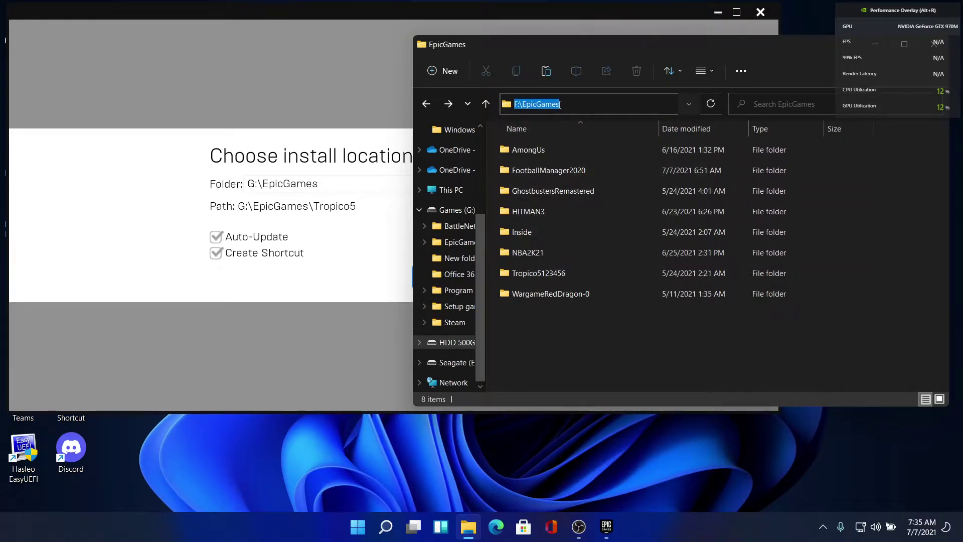
right_click(548, 103)
click(576, 139)
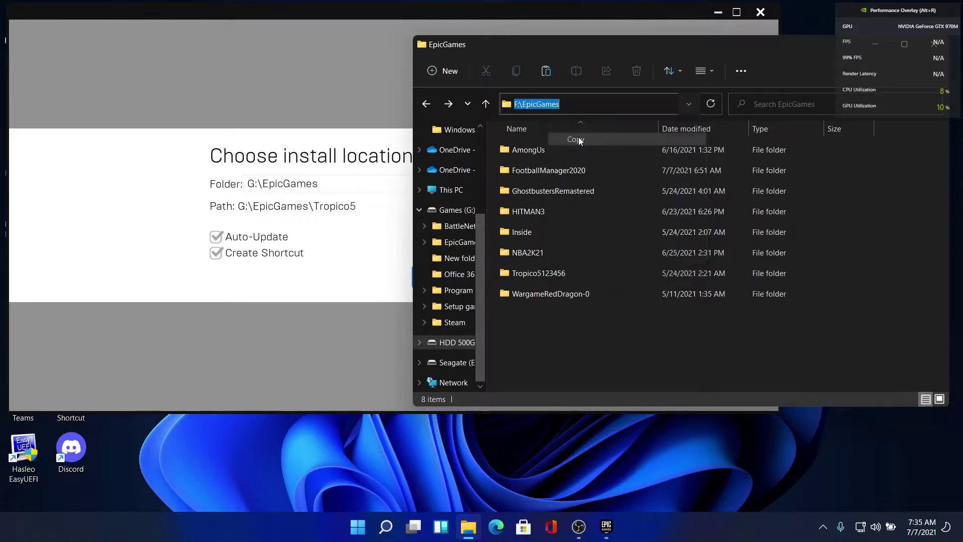
click(176, 211)
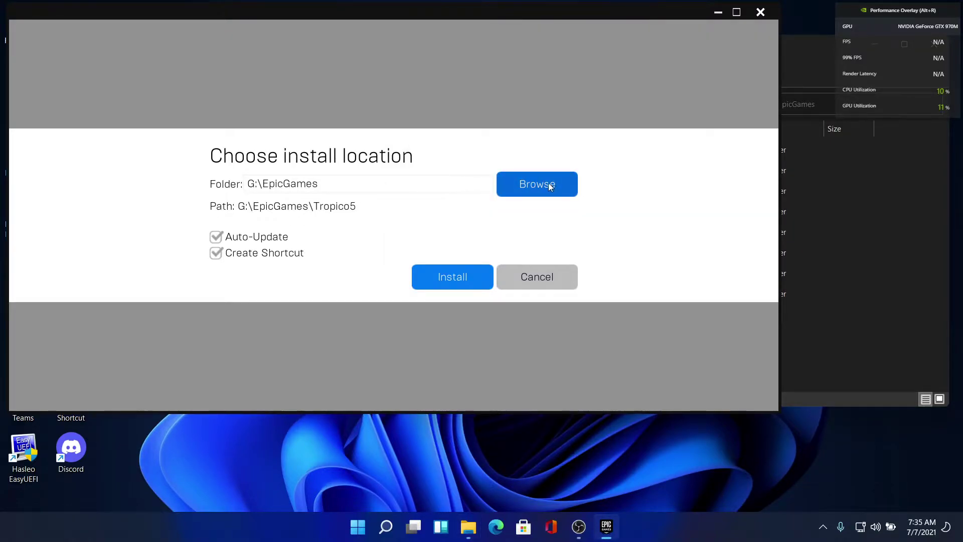
drag(363, 187, 186, 190)
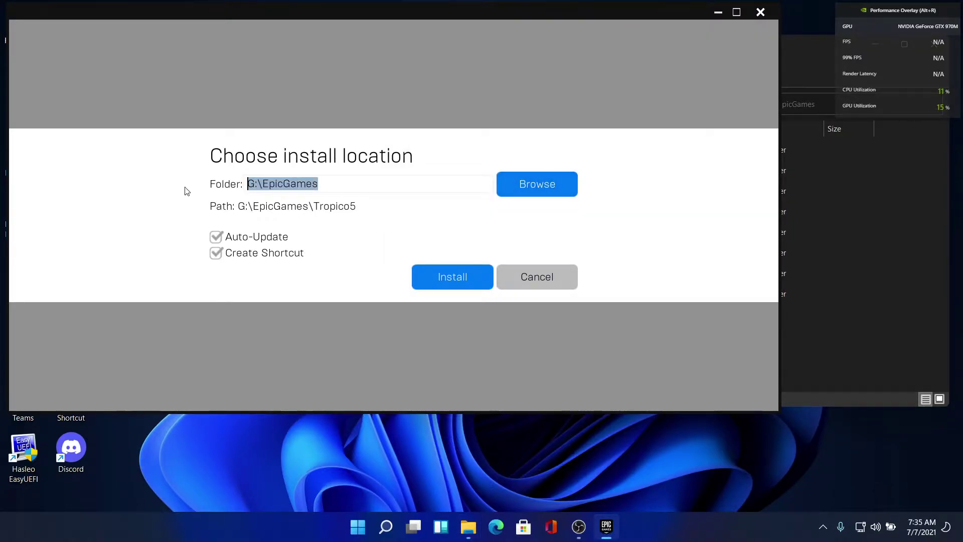
right_click(298, 185)
click(341, 248)
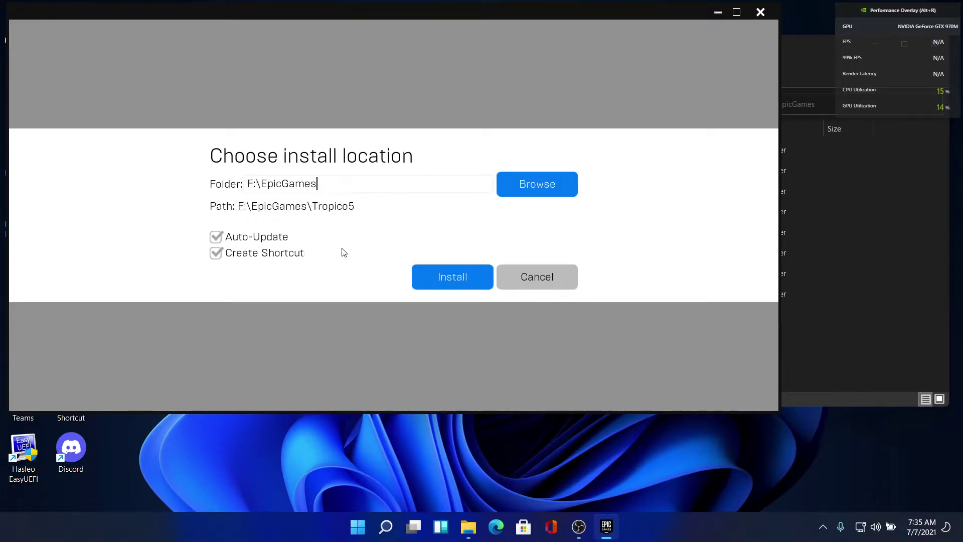
Step: Start the Tropico 5 installation and pause its download
click(453, 280)
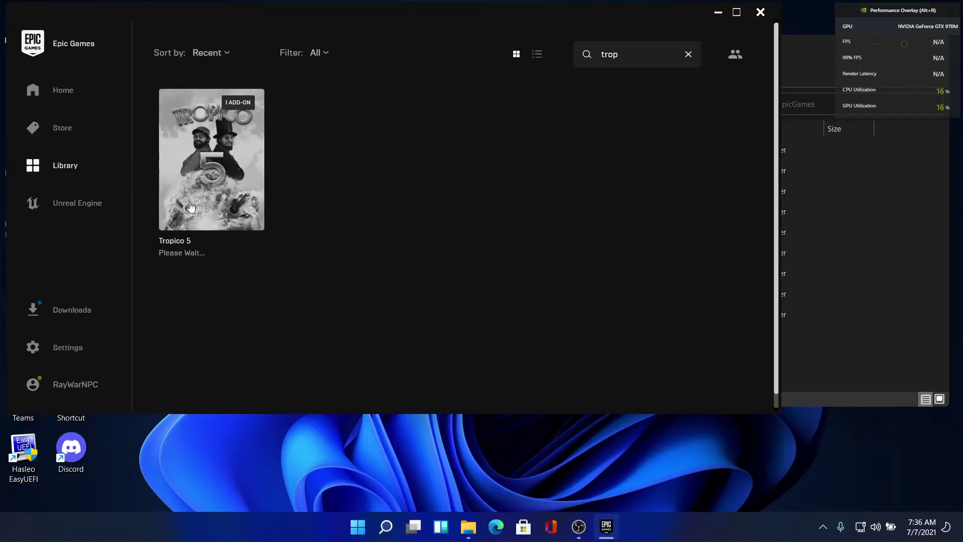
click(67, 311)
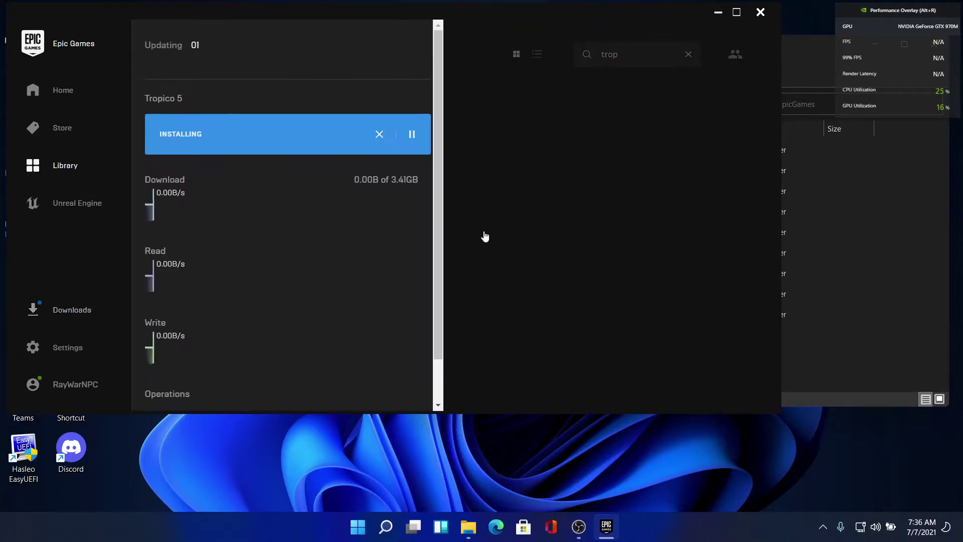
click(412, 134)
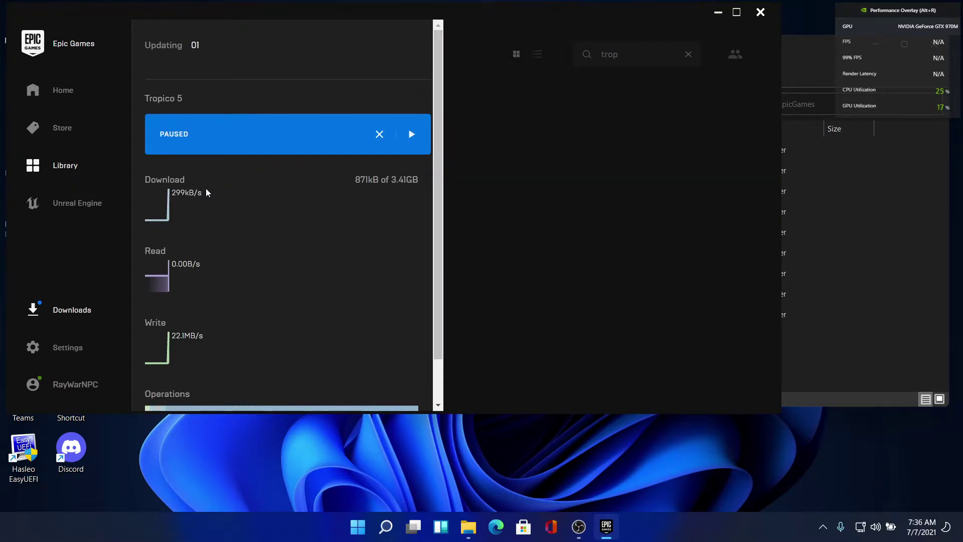
Step: Inspect the contents of the newly created Tropico5 folder in File Explorer and return to the EpicGames folder
click(866, 349)
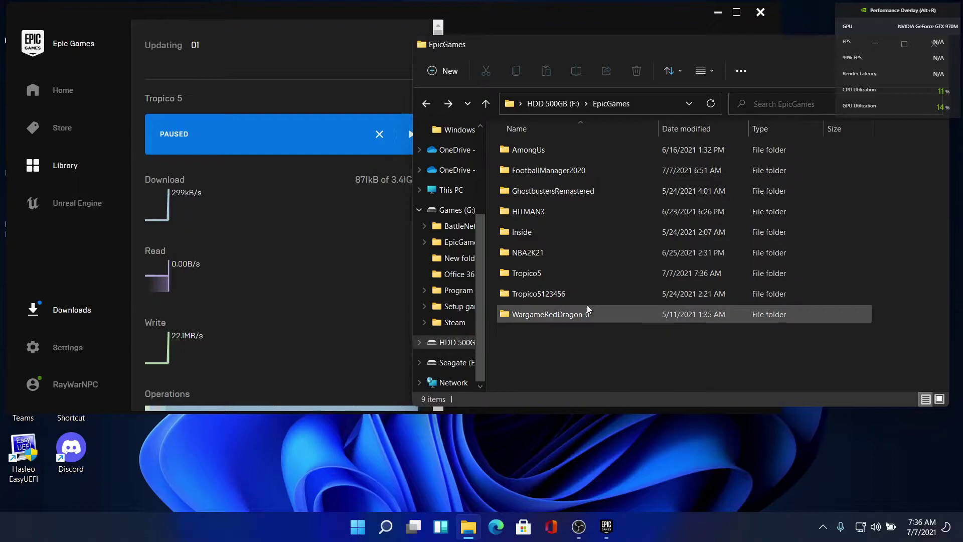
double_click(570, 278)
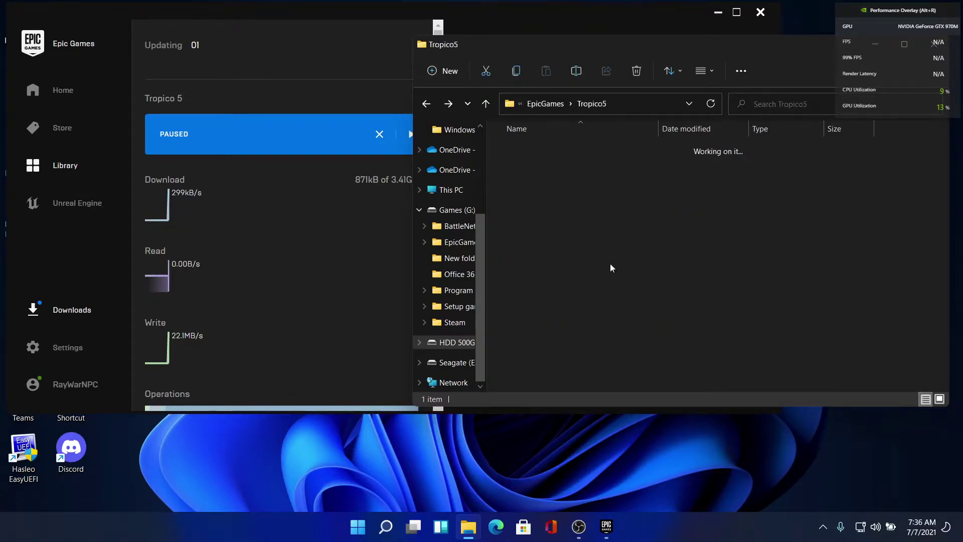
drag(599, 188, 528, 158)
click(627, 170)
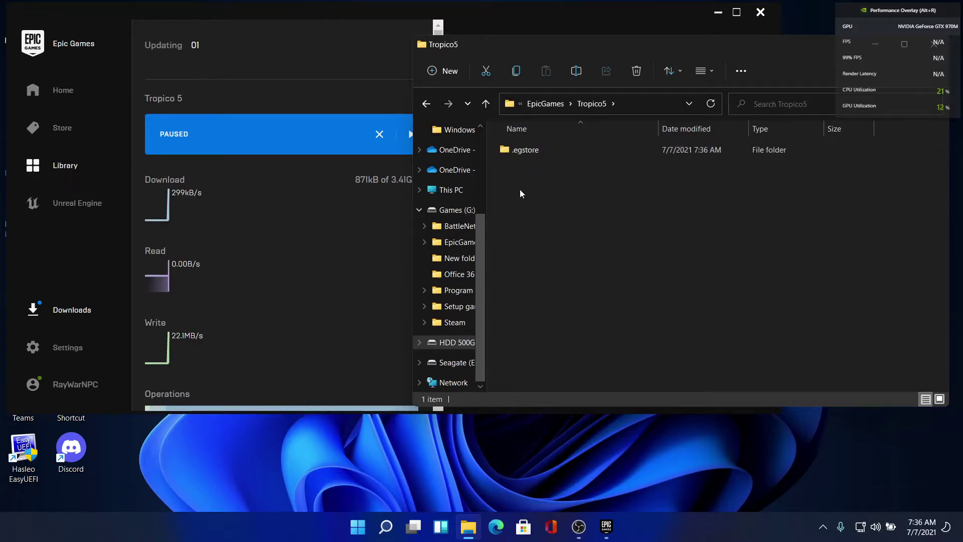
click(425, 103)
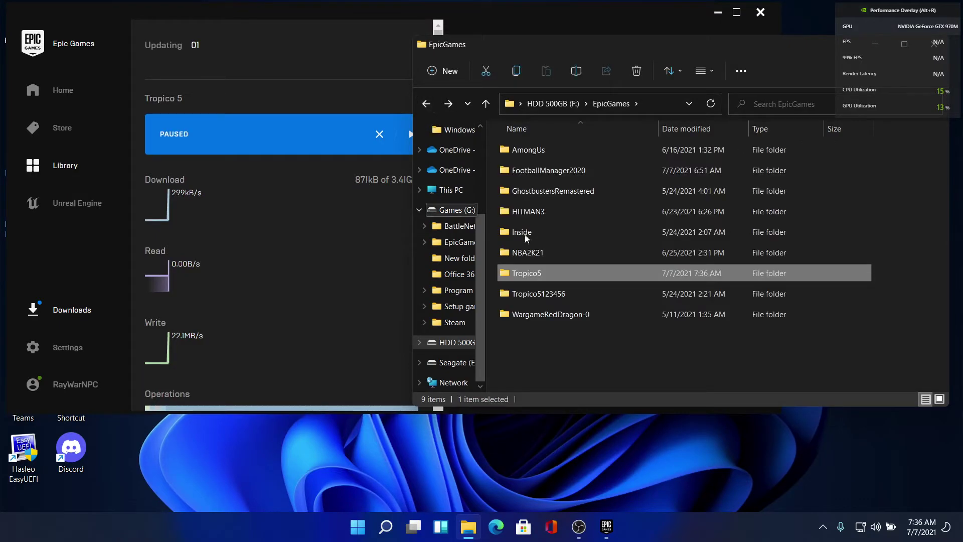
Step: Exit the Epic Games Launcher completely from its background process and confirm closing it despite the paused installation
click(315, 243)
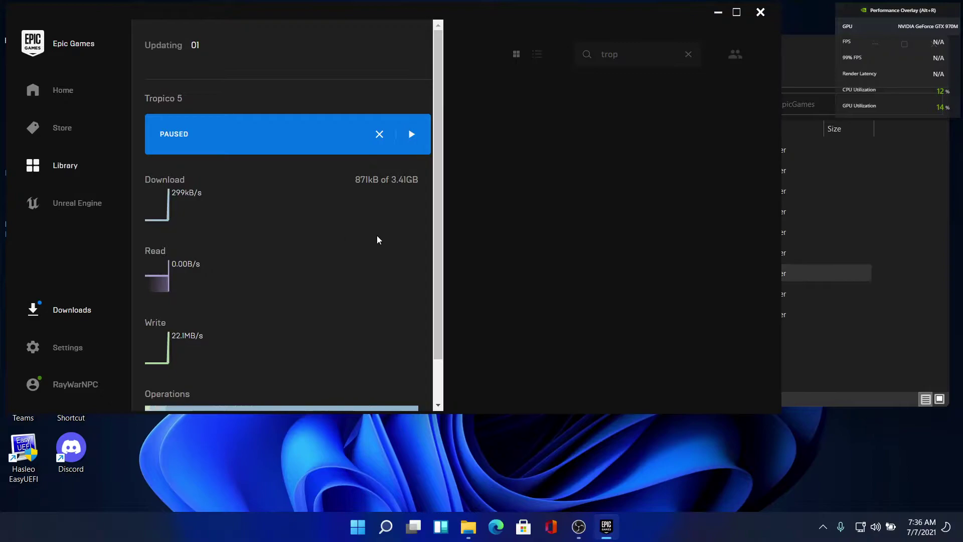
click(822, 526)
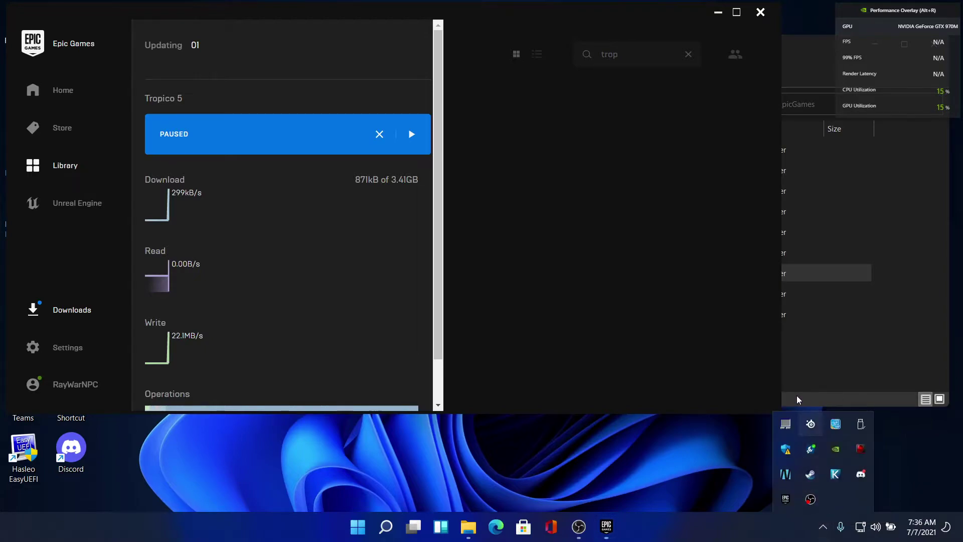
right_click(788, 499)
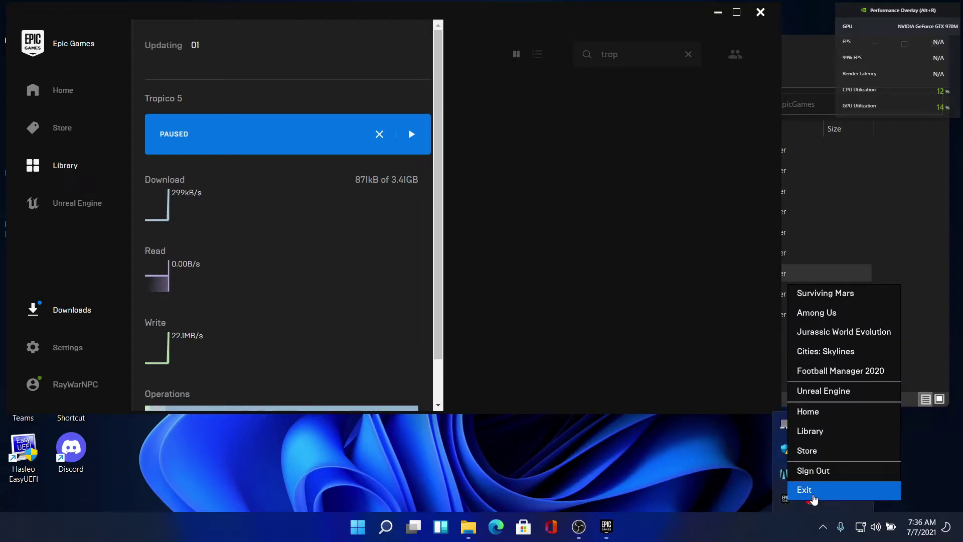
click(813, 497)
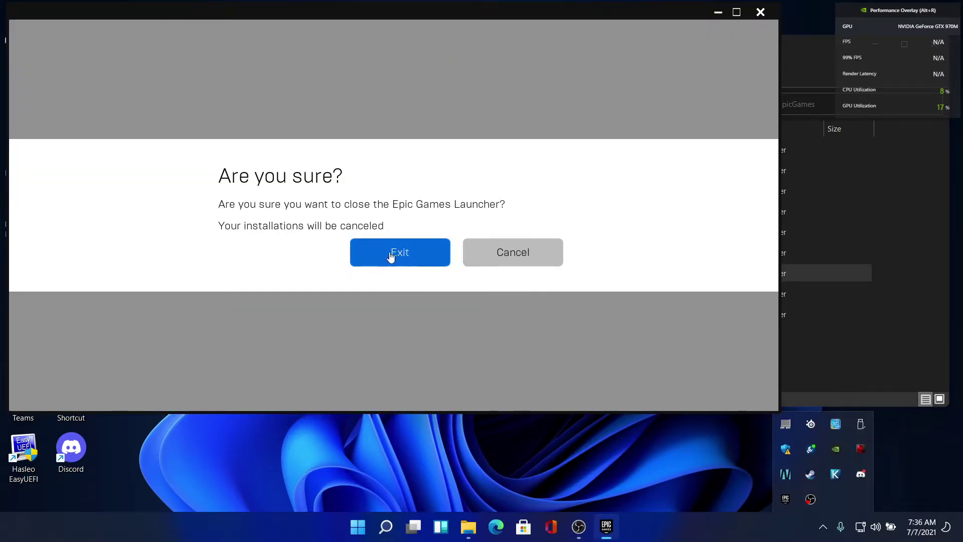
click(396, 257)
Step: Open the new Tropico5 folder in File Explorer and copy its .egstore folder
click(571, 331)
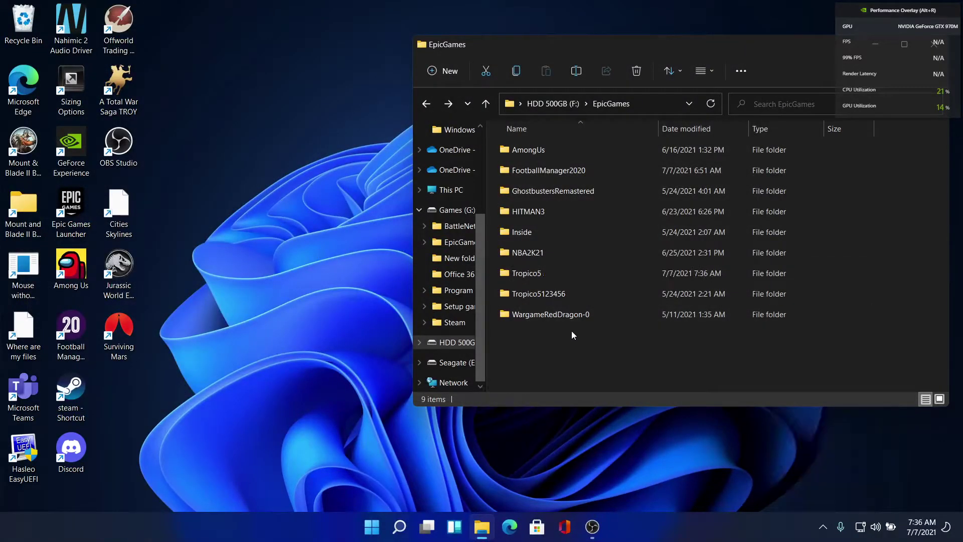
double_click(561, 275)
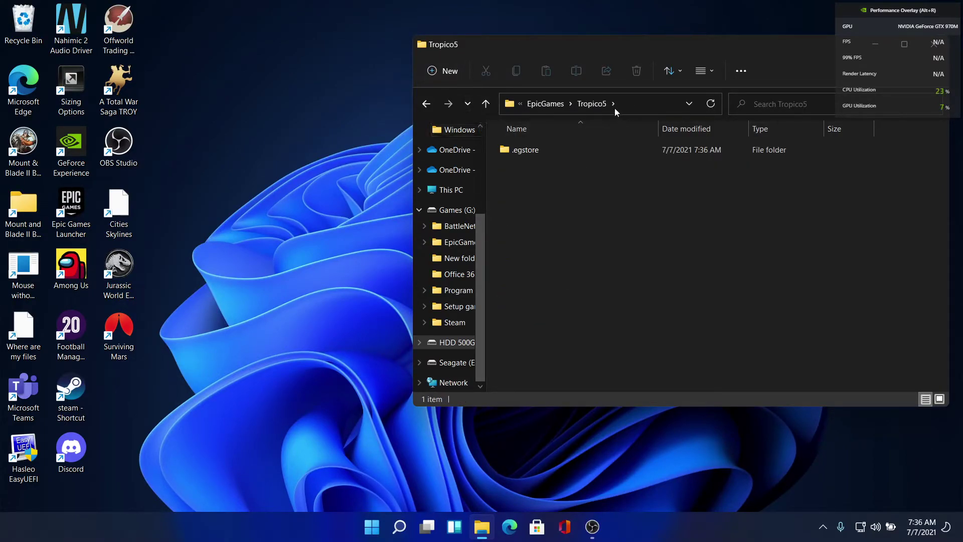
drag(580, 189, 534, 151)
mouse_move(534, 152)
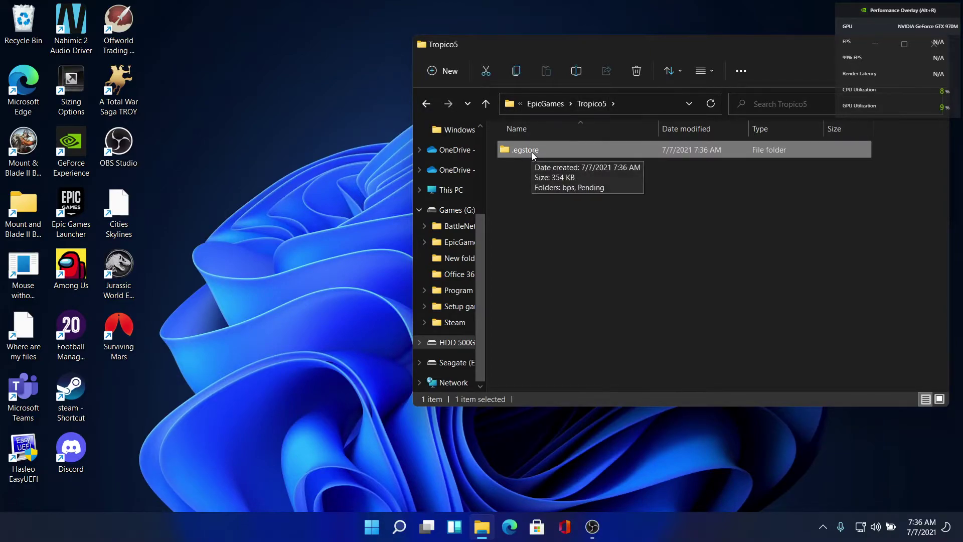
right_click(536, 152)
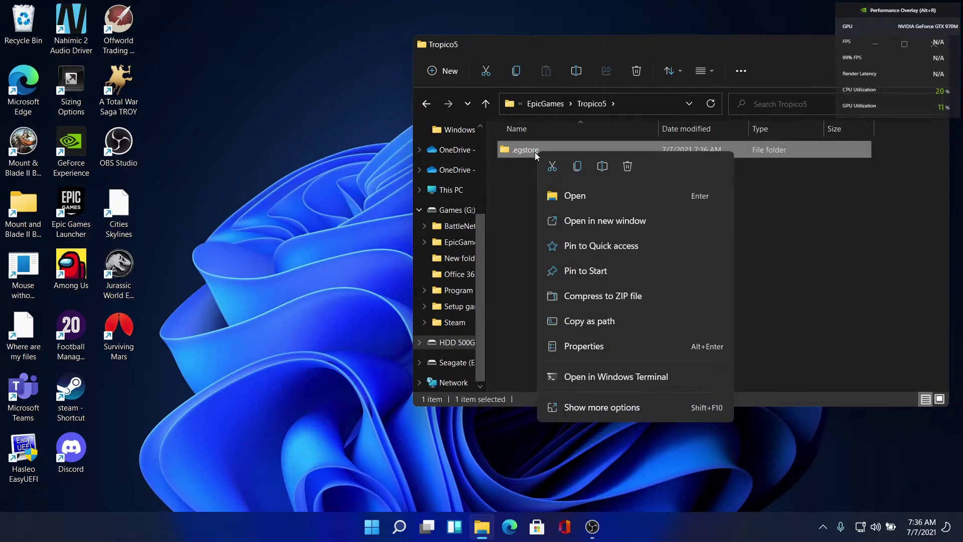
click(579, 167)
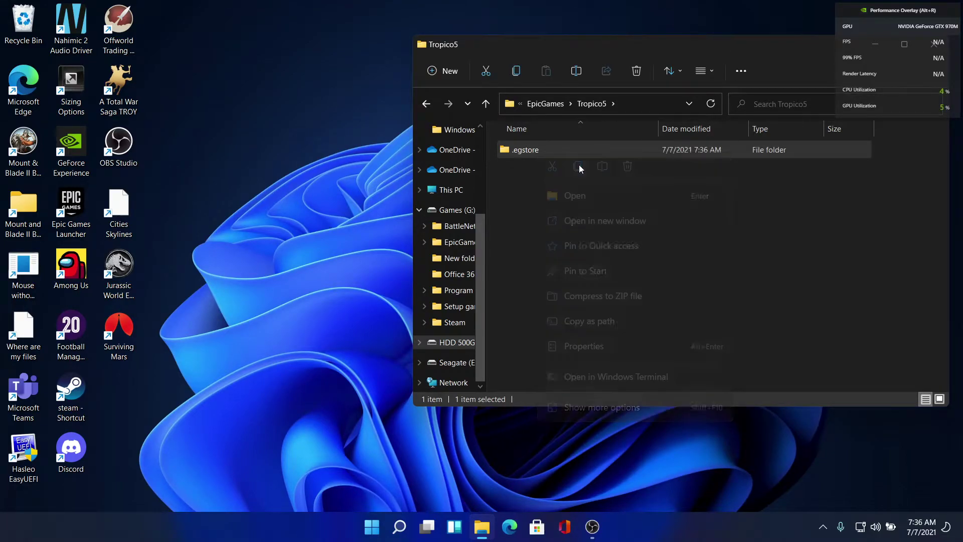
Step: Replace the .egstore folder inside Tropico5123456 with the copied one, deleting the old folder first
click(425, 103)
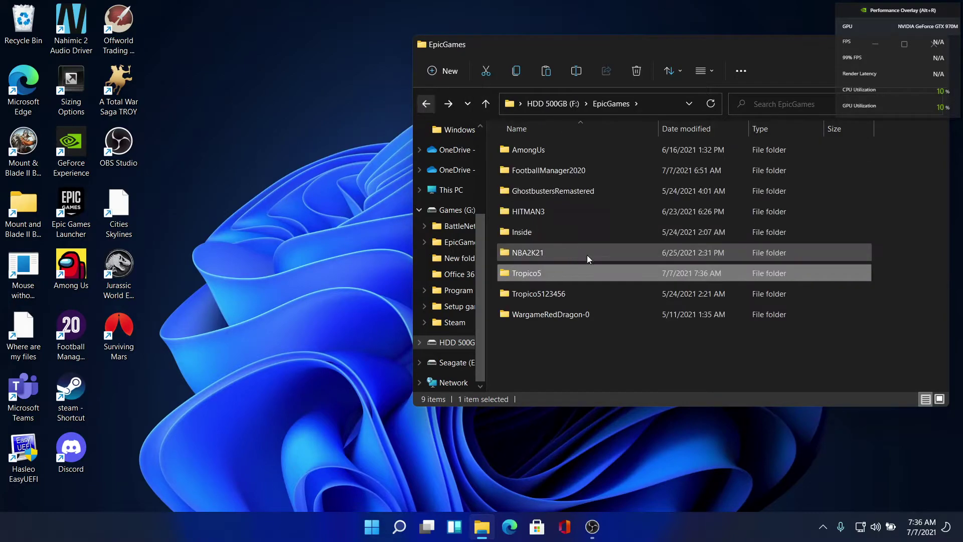
click(557, 298)
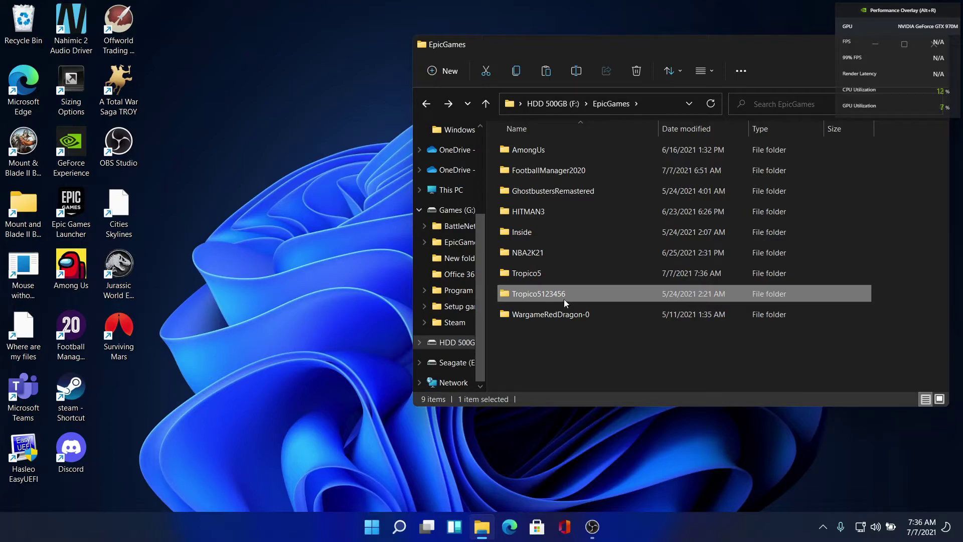
double_click(564, 299)
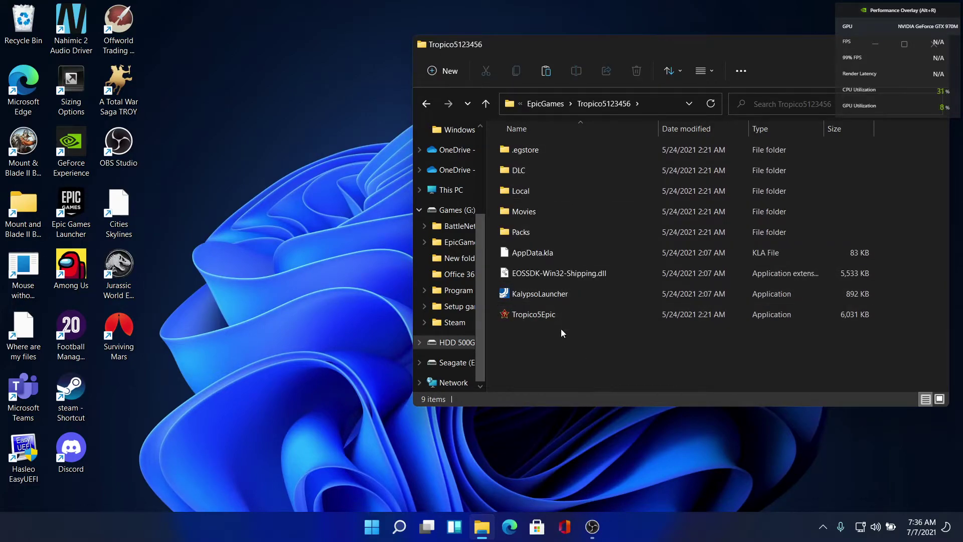
click(543, 152)
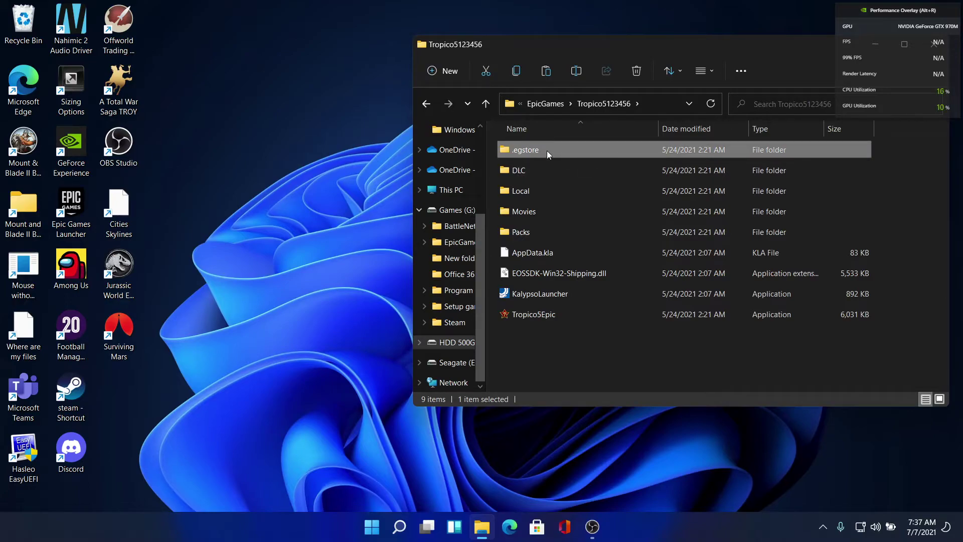
right_click(547, 151)
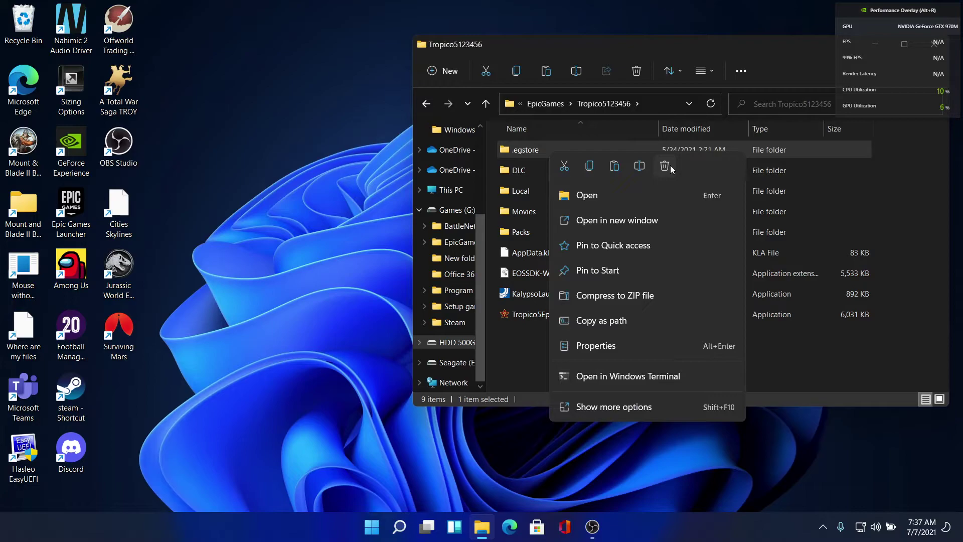
click(669, 166)
right_click(606, 315)
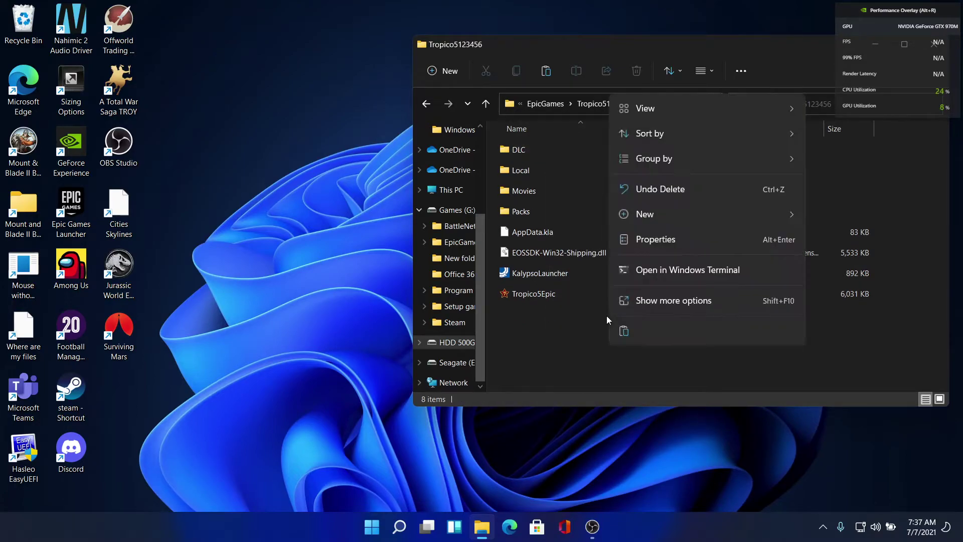
click(627, 335)
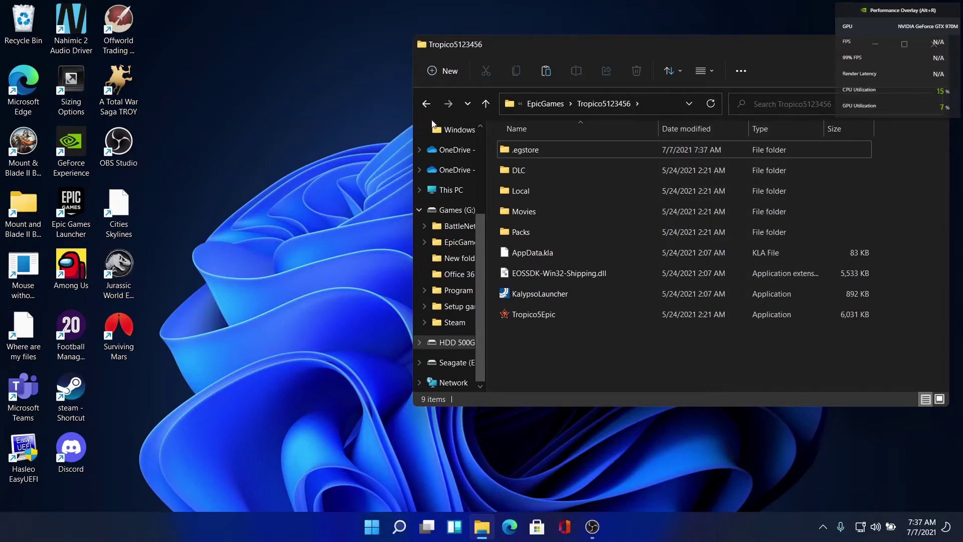
Step: Return to the EpicGames folder and delete the newly created Tropico5 folder
click(426, 104)
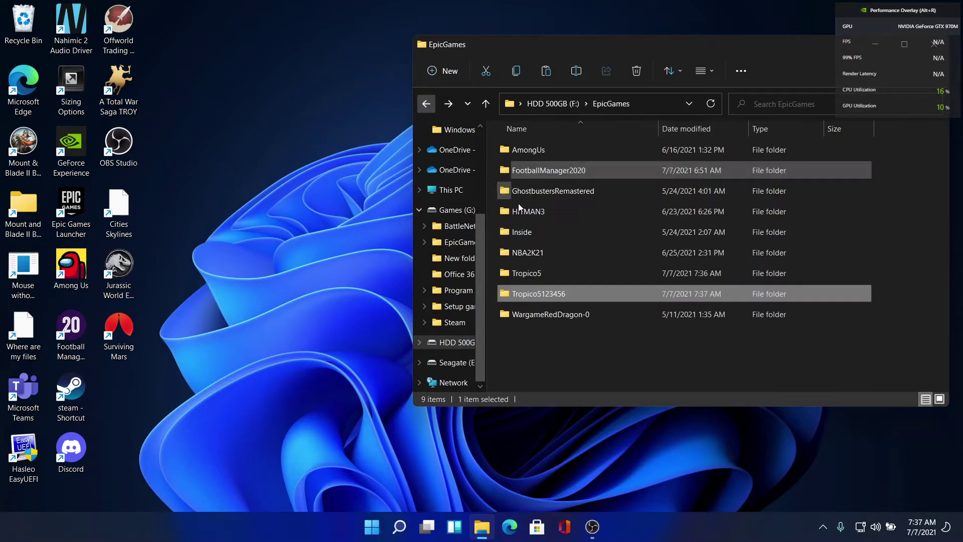
click(572, 272)
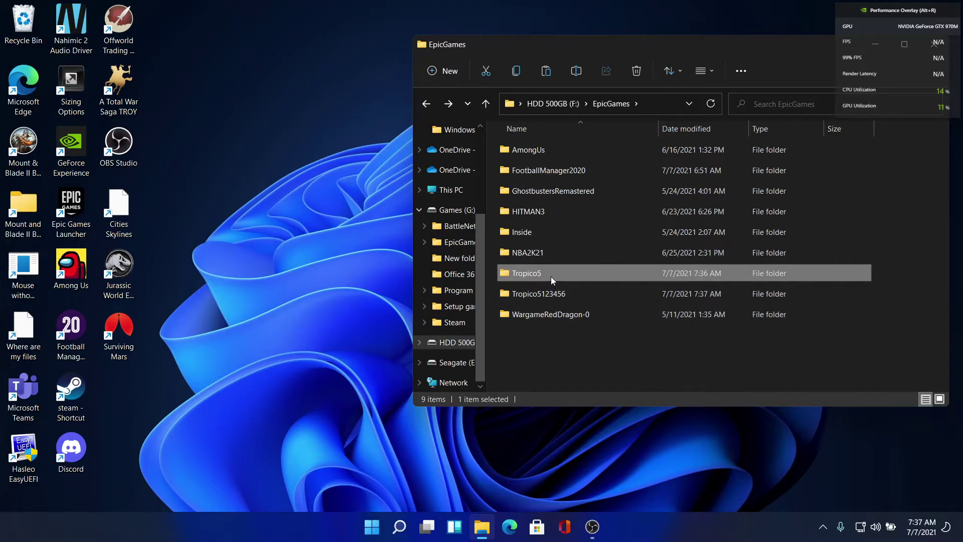
right_click(549, 275)
double_click(532, 277)
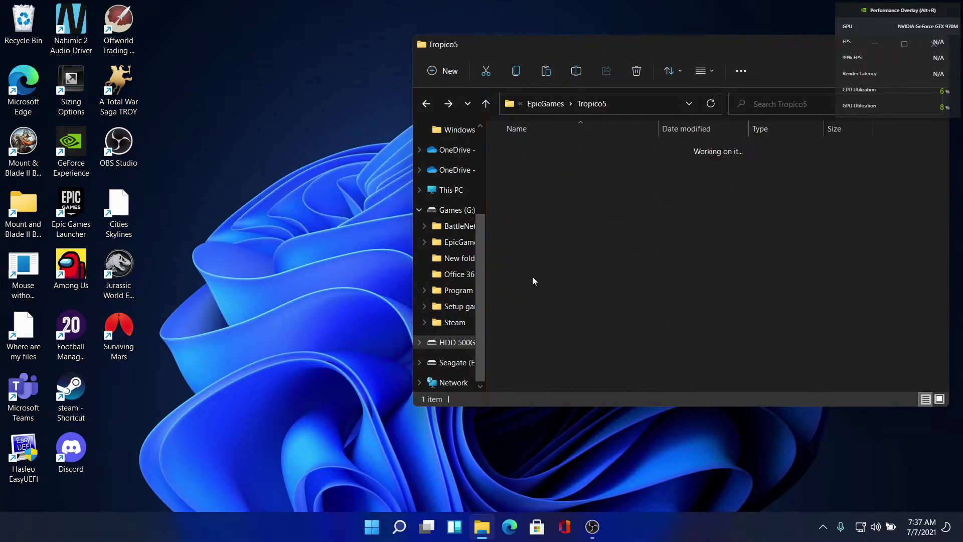
click(424, 104)
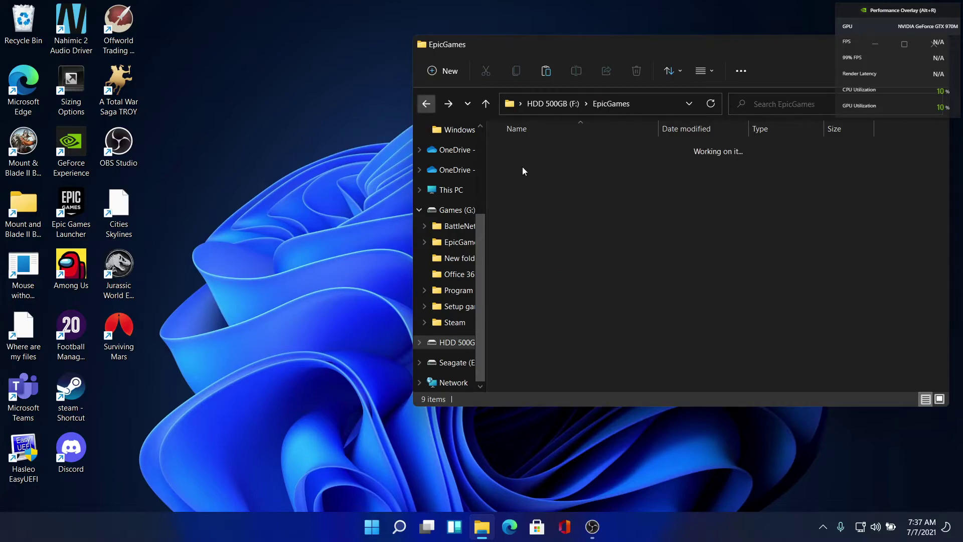
right_click(563, 272)
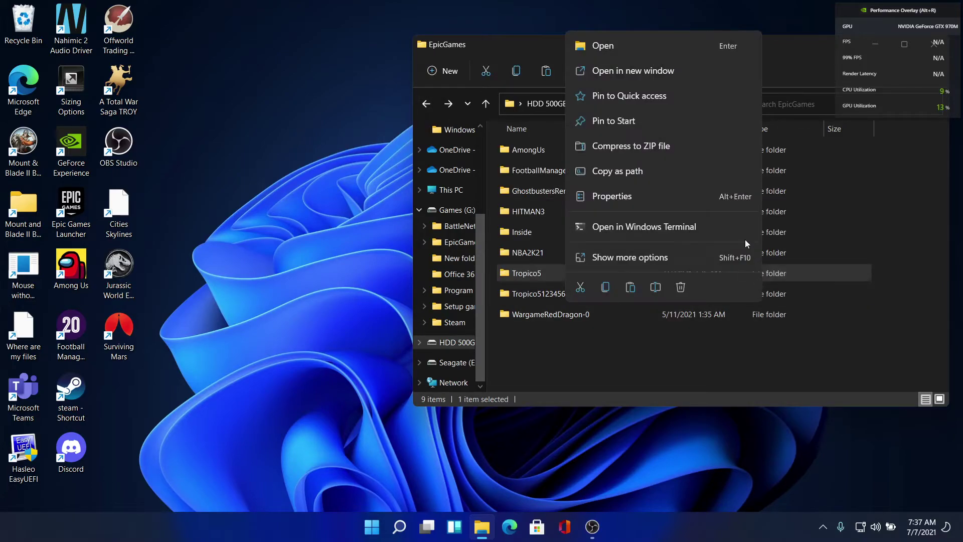
click(680, 294)
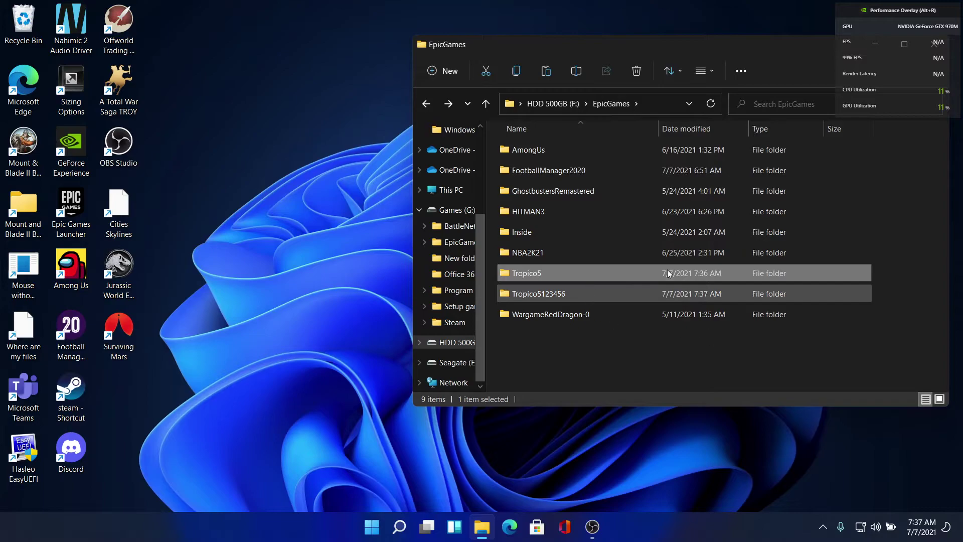
Step: Rename the original game folder Tropico5123456 back to Tropico5
click(565, 274)
click(567, 275)
click(571, 275)
key(BackSpace)
key(BackSpace)
key(BackSpace)
key(BackSpace)
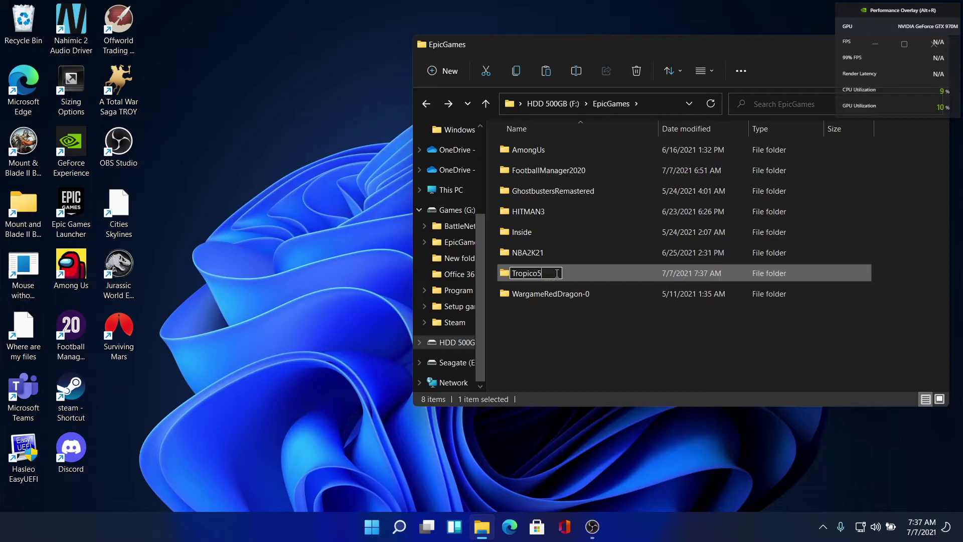
click(553, 335)
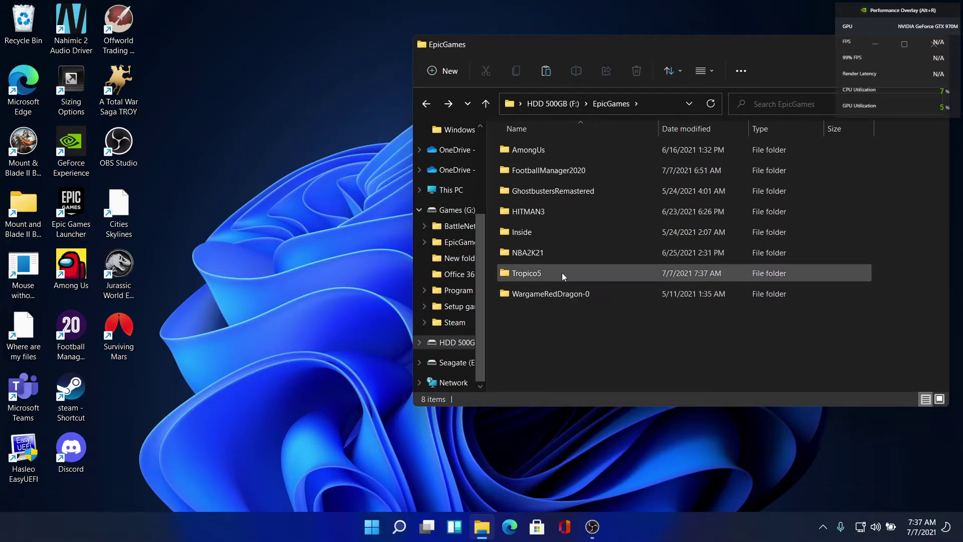
Step: Start the Epic Games Launcher and open the game library
click(346, 223)
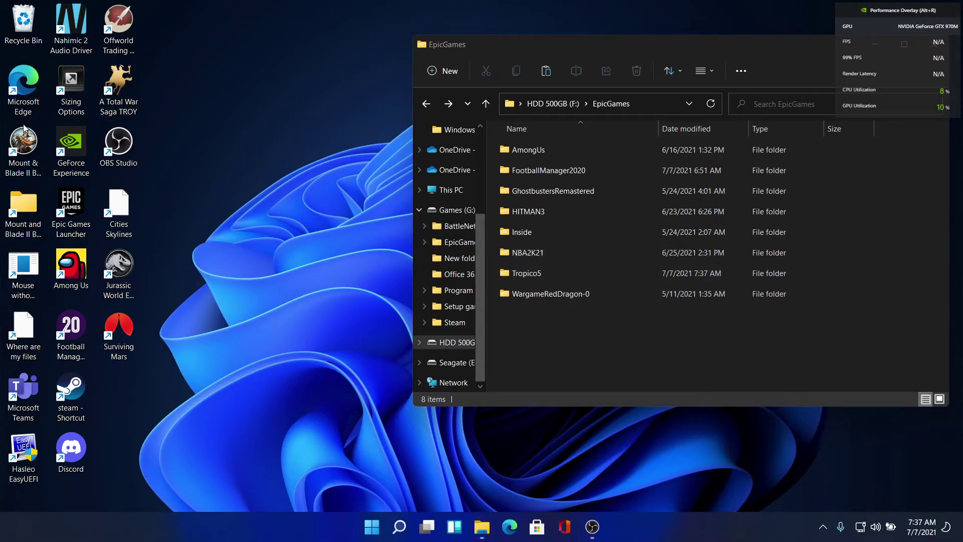
double_click(71, 205)
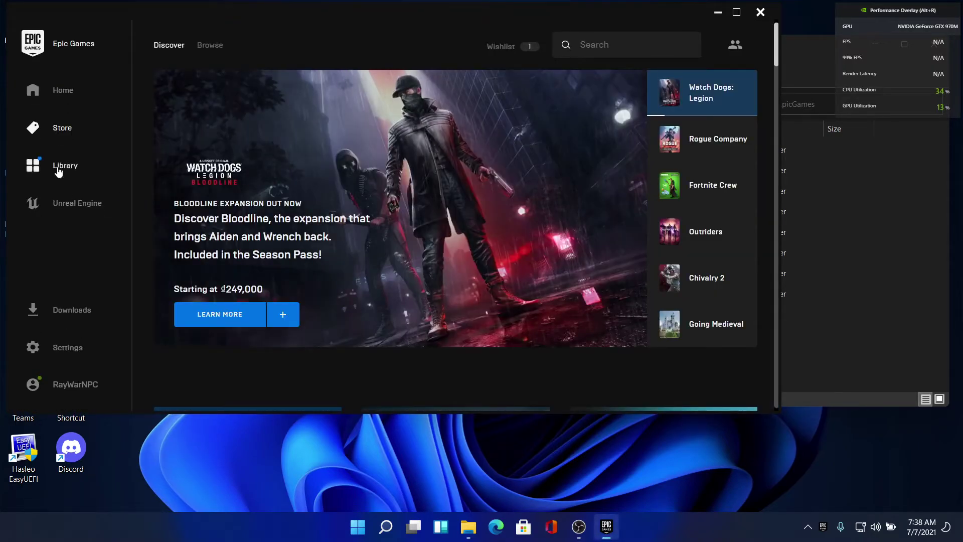
click(121, 168)
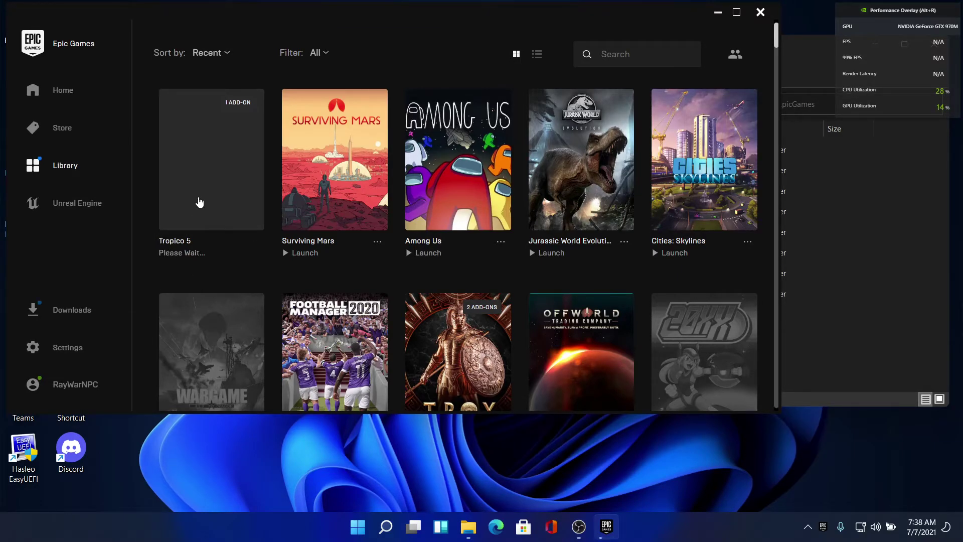
Step: Check the launcher's download tasks, the Tropico 5 library entry and the EpicGames folder in File Explorer
click(66, 316)
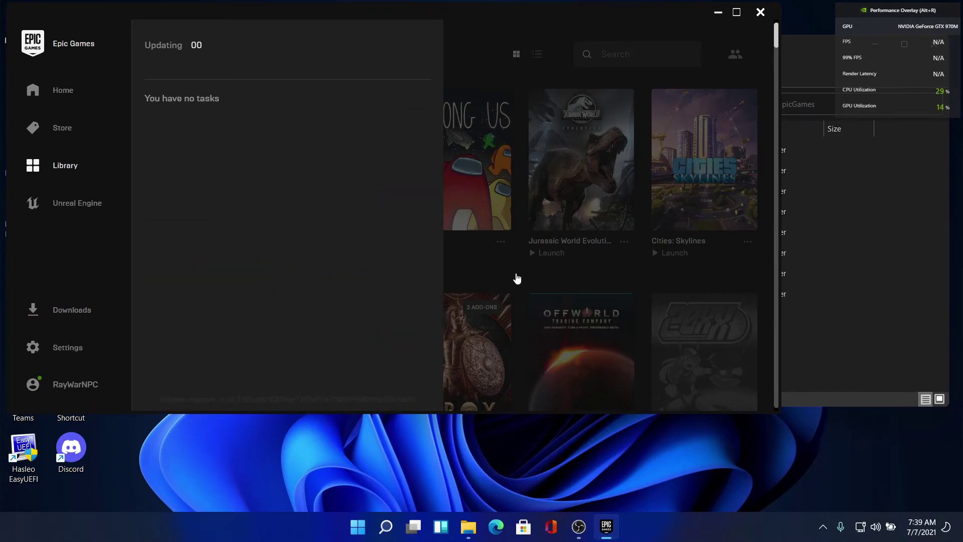
click(497, 274)
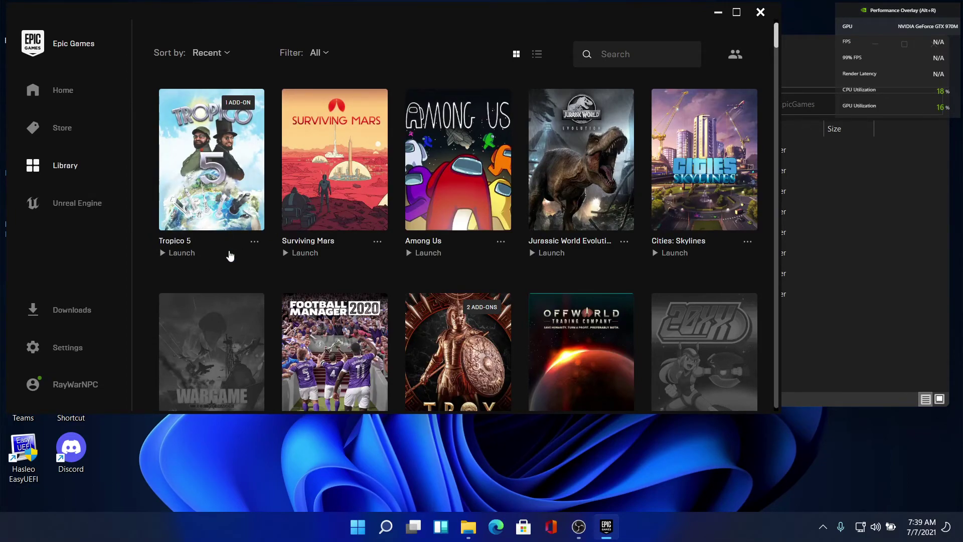
click(874, 359)
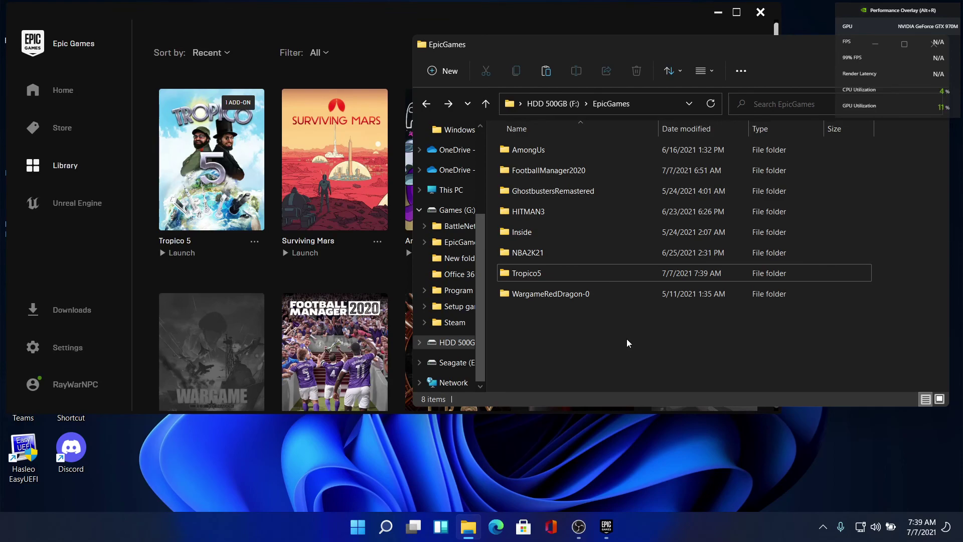
click(227, 271)
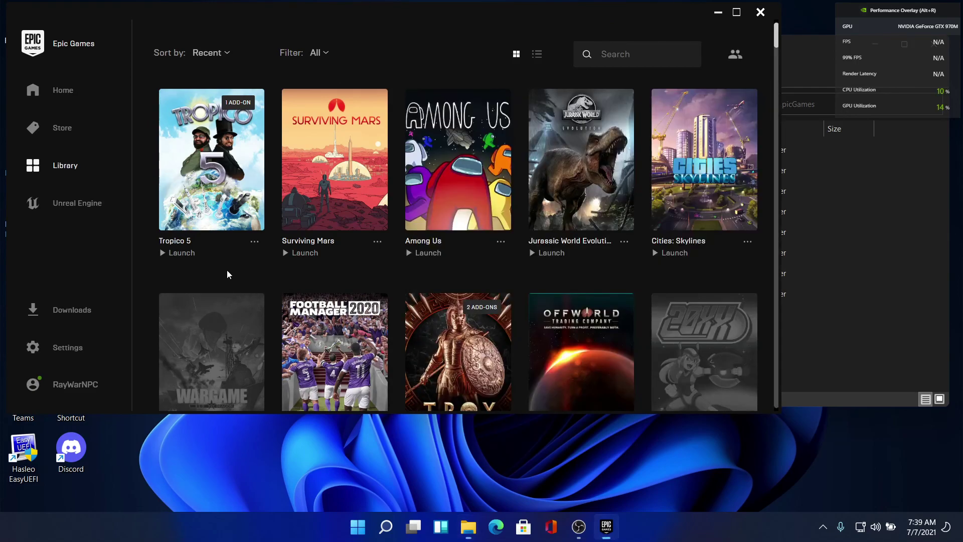